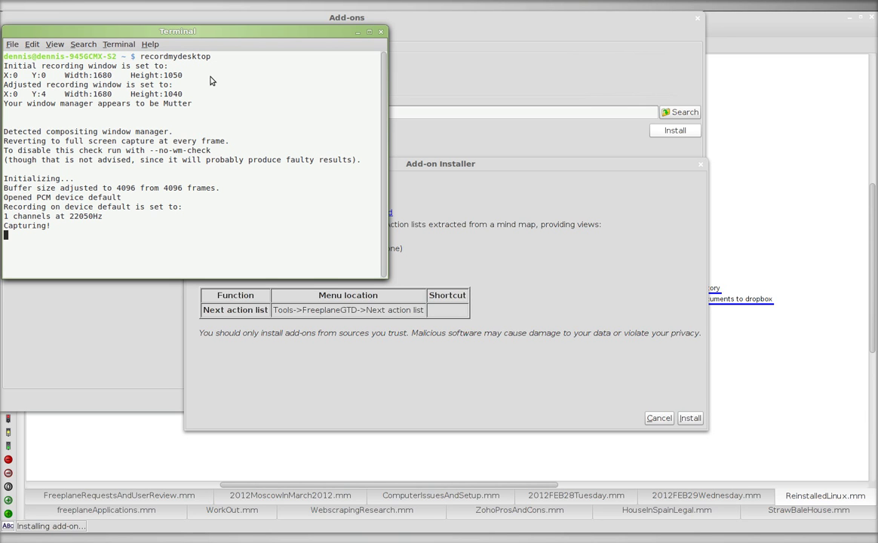
In Firefox, zoom in and read the Freeplane & GTD forum thread, highlighting its heading
{"action": "key", "text": "alt+Tab"}
{"action": "key", "text": "alt+Tab"}
{"action": "key", "text": "alt+Tab"}
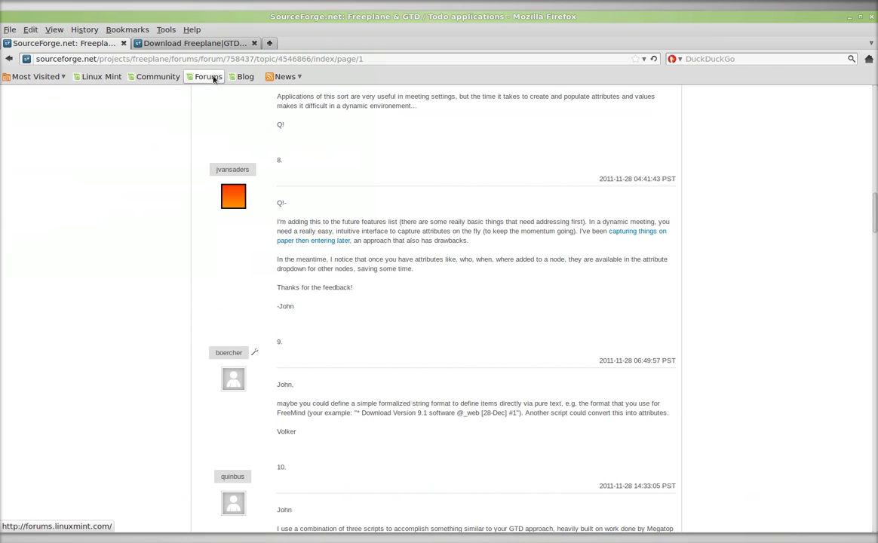
{"action": "left_click_drag", "start_coordinate": [875, 236], "coordinate": [865, 98]}
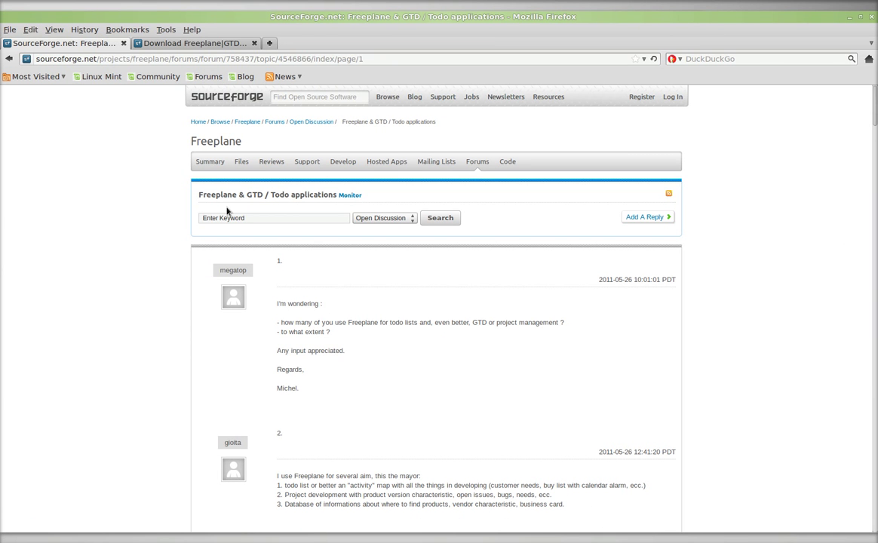
{"action": "key", "text": "ctrl+plus"}
{"action": "key", "text": "ctrl+plus"}
{"action": "key", "text": "ctrl+plus"}
{"action": "key", "text": "ctrl+plus"}
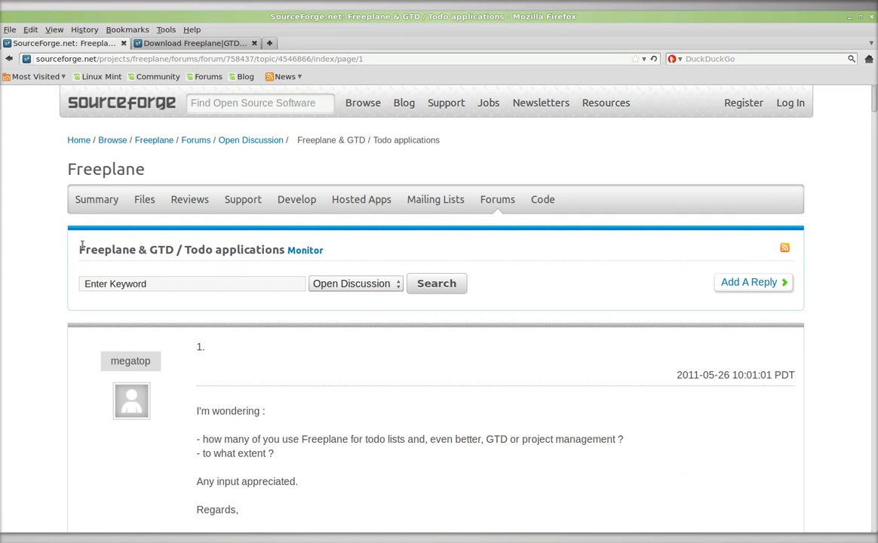
{"action": "left_click_drag", "start_coordinate": [79, 249], "coordinate": [283, 249]}
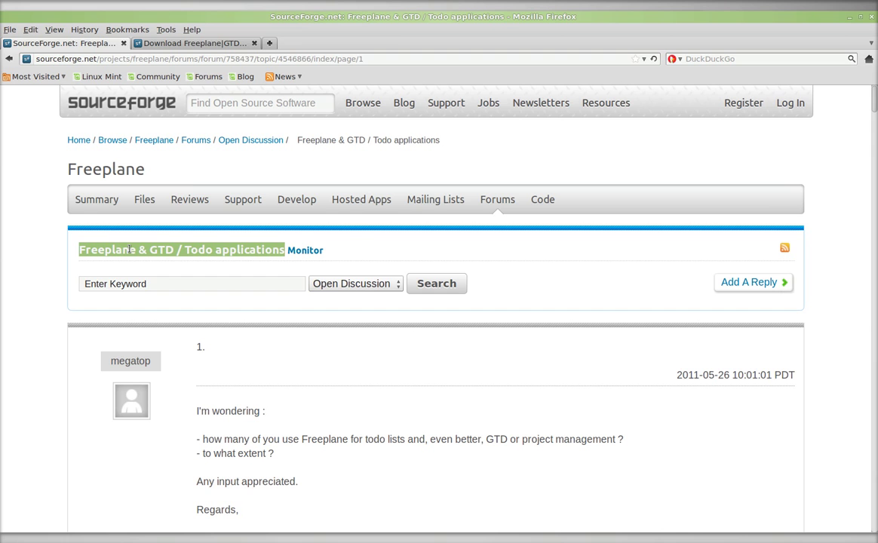
Compare the Freeplane|GTD download page with the forum topic, ending on the download page
{"action": "left_click", "coordinate": [196, 42]}
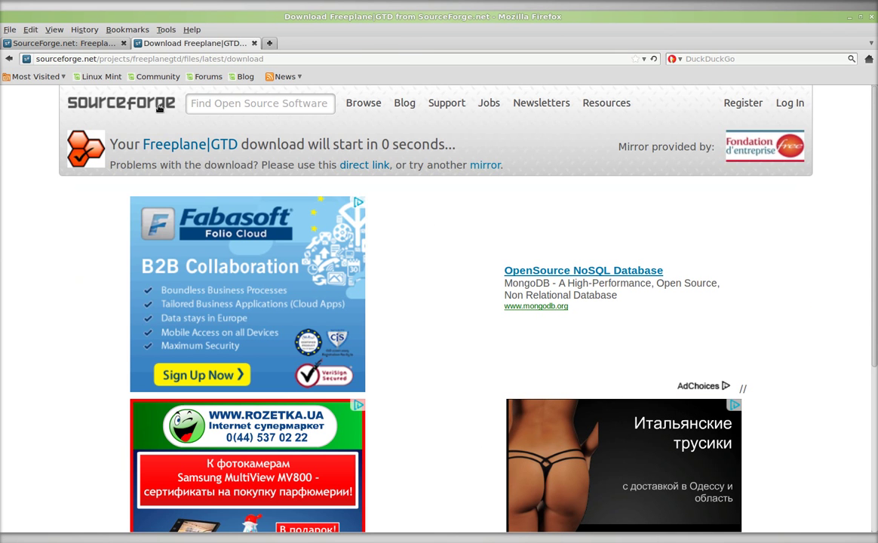
{"action": "left_click", "coordinate": [105, 45]}
{"action": "scroll", "coordinate": [479, 368], "scroll_direction": "down", "scroll_amount": 10}
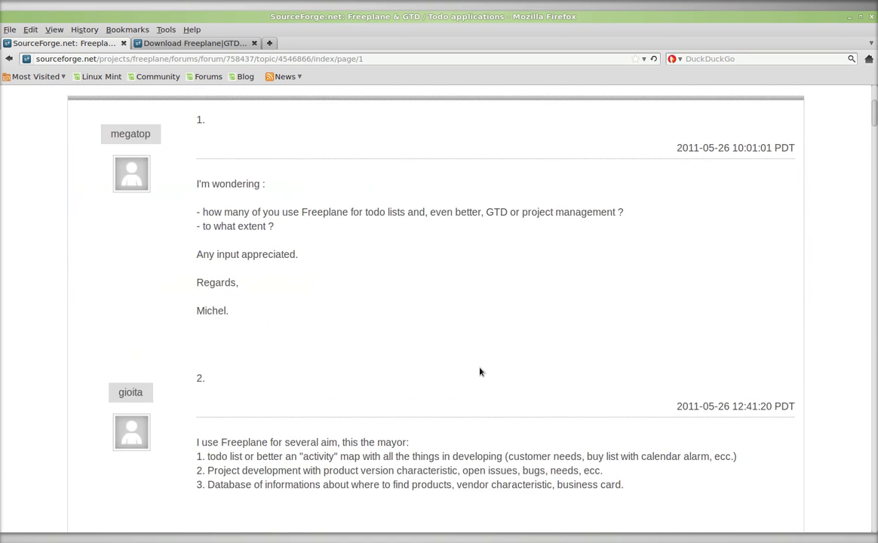
{"action": "scroll", "coordinate": [479, 375], "scroll_direction": "down", "scroll_amount": 6}
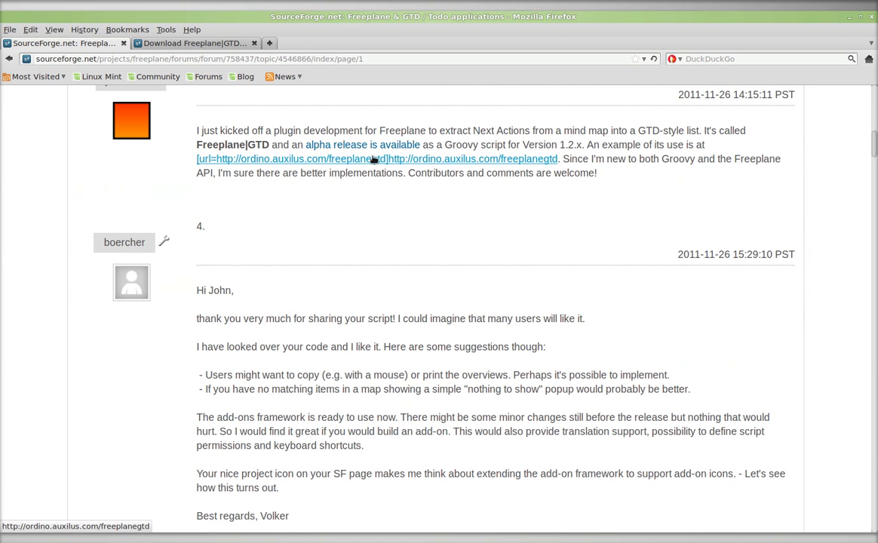
{"action": "left_click", "coordinate": [182, 43]}
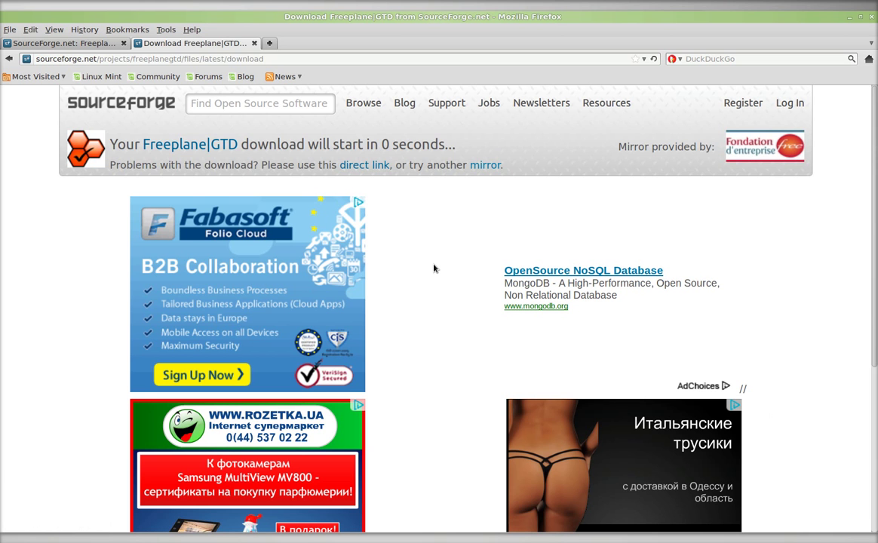
Switch to Freeplane and move the FreeplaneGTD 0.8 Add-on Installer dialog lower on screen
{"action": "key", "text": "alt+Tab"}
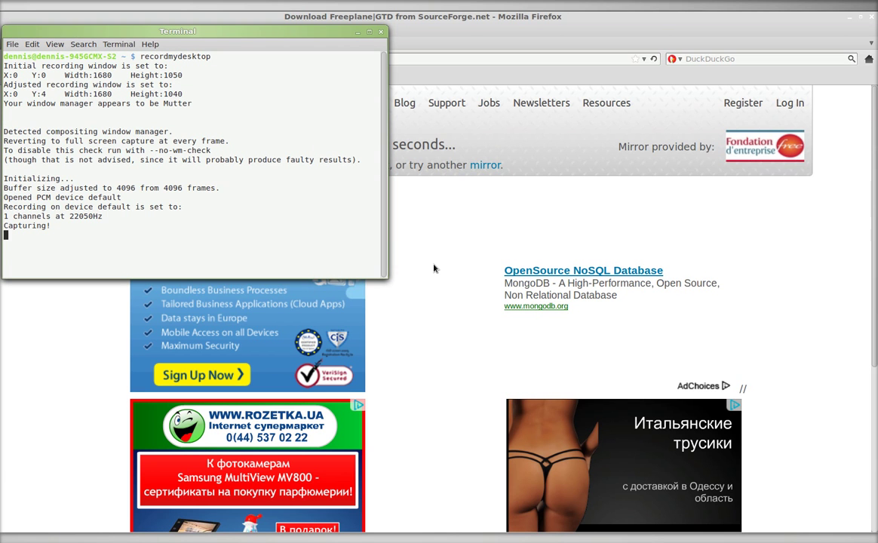
{"action": "key", "text": "alt+Tab"}
{"action": "key", "text": "alt+Tab"}
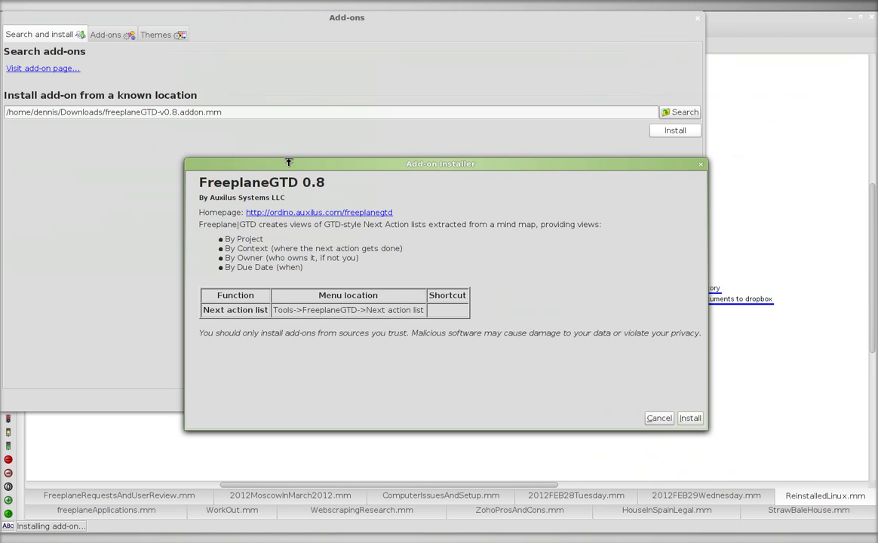
{"action": "left_click_drag", "start_coordinate": [285, 167], "coordinate": [284, 216]}
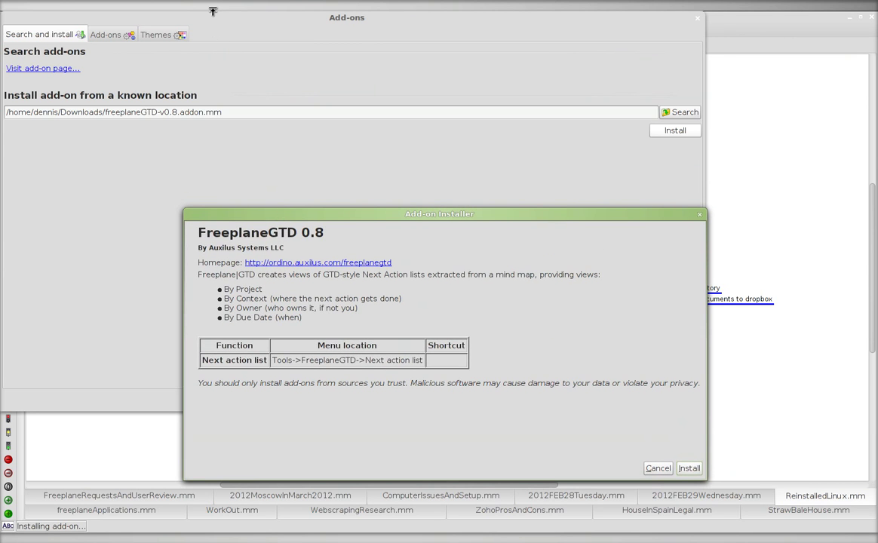
{"action": "left_click_drag", "start_coordinate": [213, 16], "coordinate": [229, 43]}
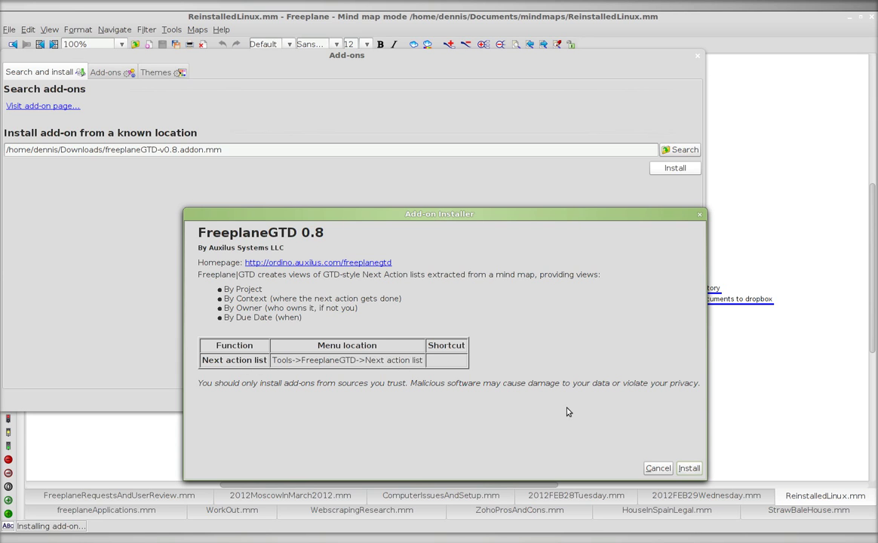
Install FreeplaneGTD 0.8, accept its GNU GPL license, and close the Add-ons window
{"action": "left_click", "coordinate": [689, 469]}
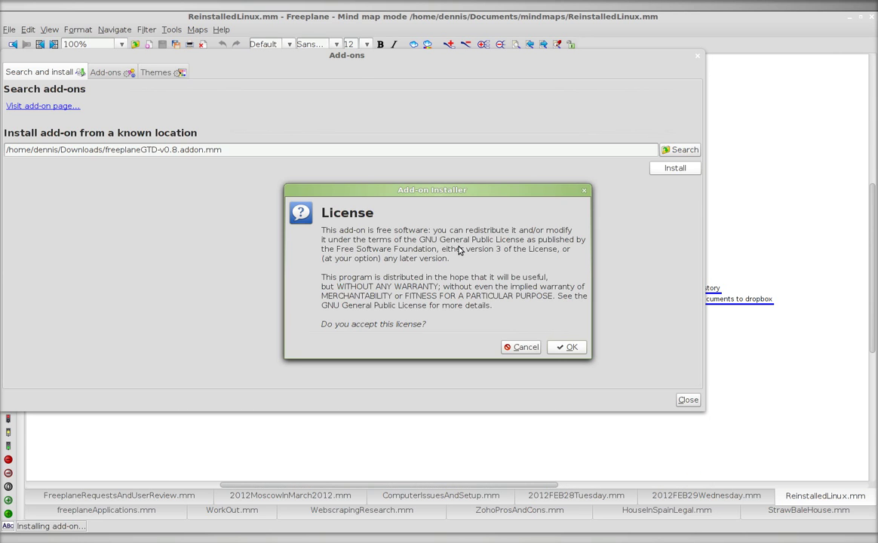
{"action": "left_click", "coordinate": [570, 349]}
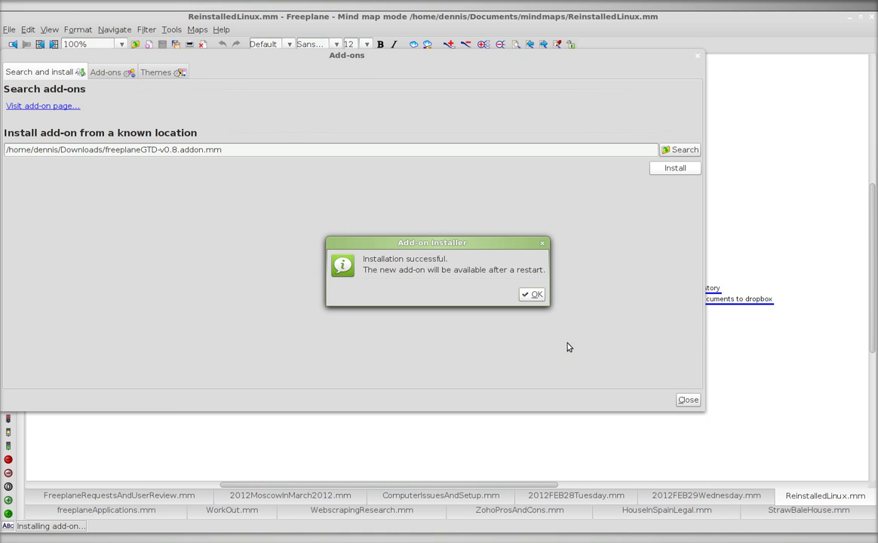
{"action": "left_click", "coordinate": [533, 297]}
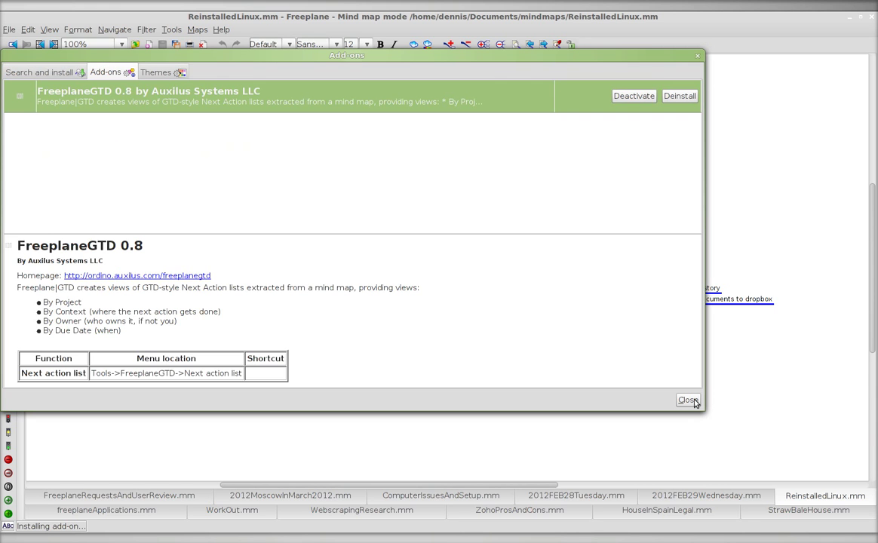
{"action": "left_click", "coordinate": [688, 401]}
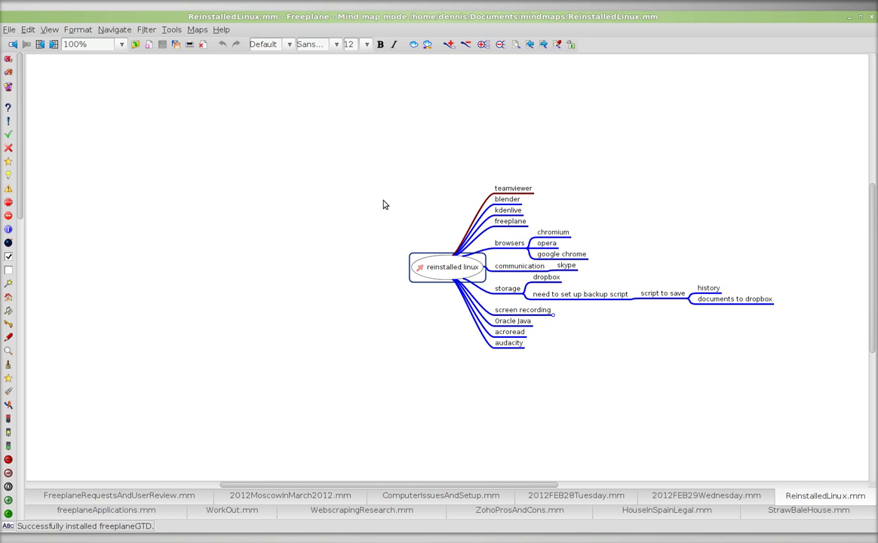
Quit Freeplane with Ctrl+Q and relaunch it by running freeplane.sh from the freeplane-1.2.12_04 folder
{"action": "key", "text": "ctrl+q"}
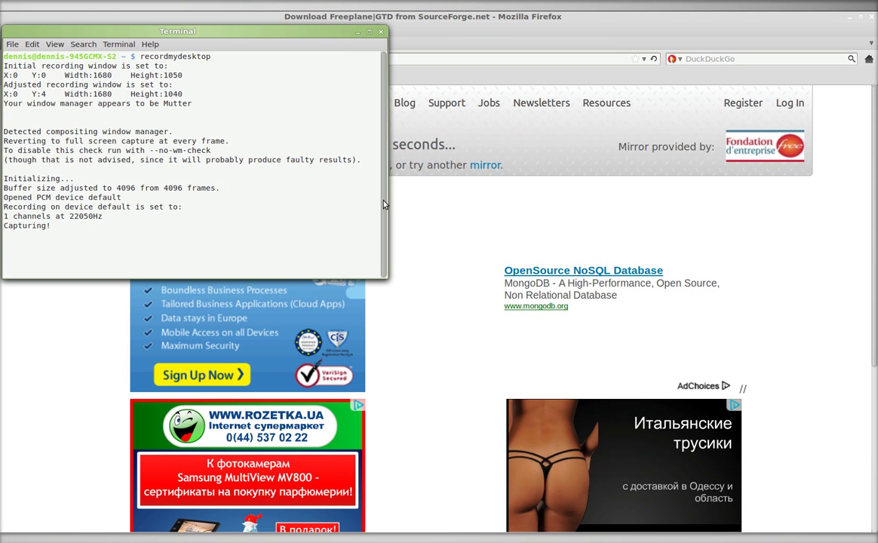
{"action": "key", "text": "alt+Tab"}
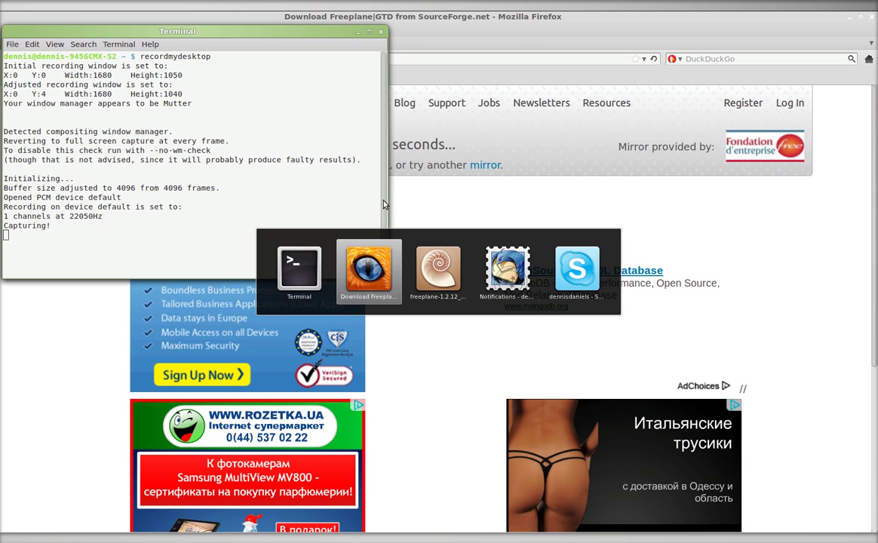
{"action": "key", "text": "alt+Tab"}
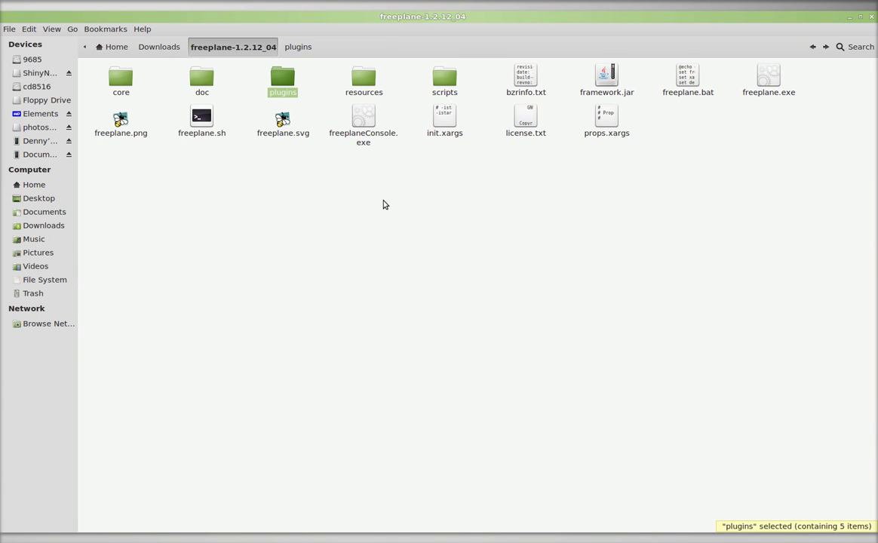
{"action": "key", "text": "Down"}
{"action": "key", "text": "Left"}
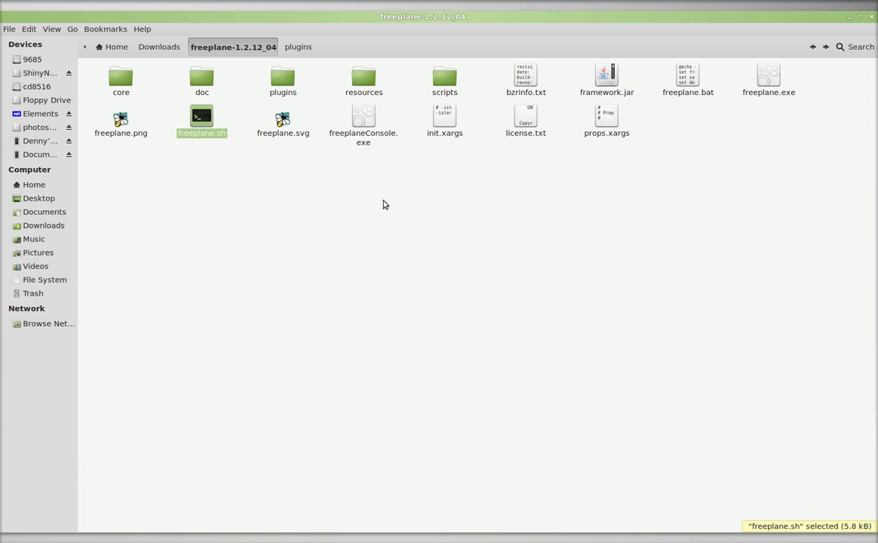
{"action": "key", "text": "Return"}
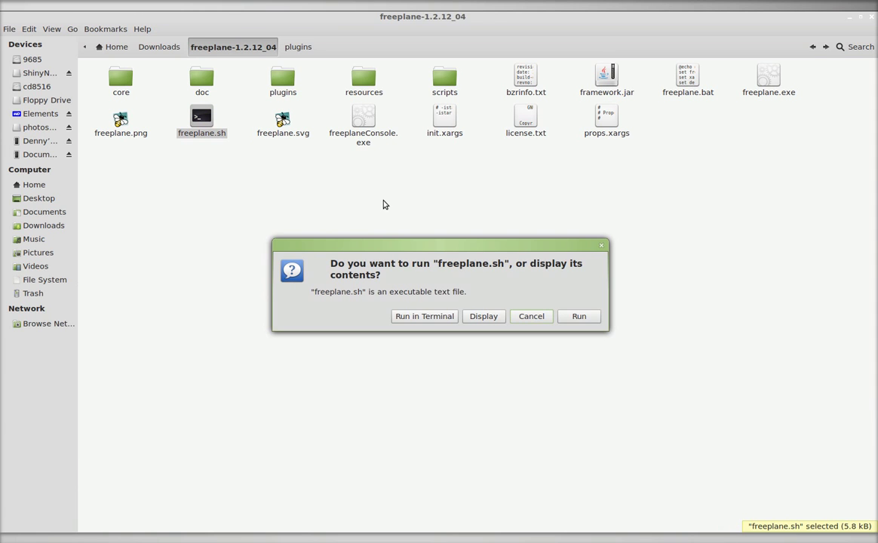
{"action": "key", "text": "Tab"}
{"action": "key", "text": "Tab"}
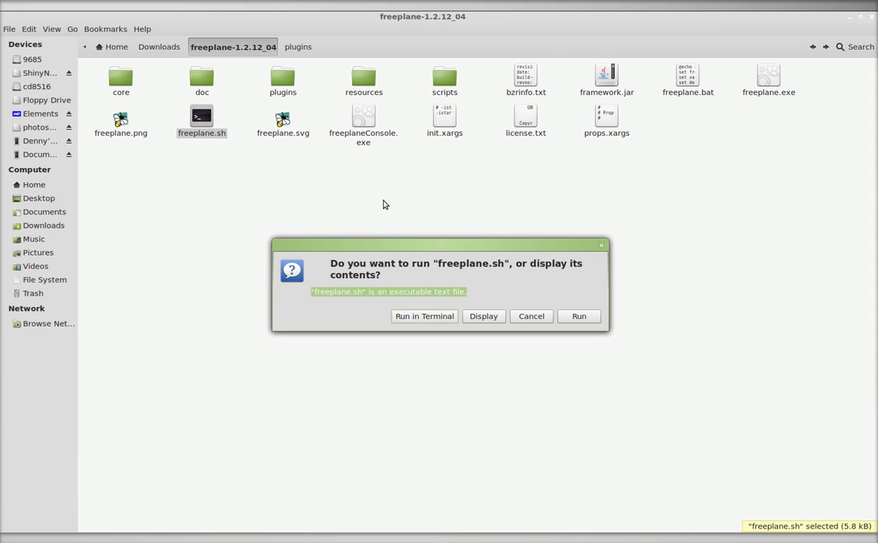
{"action": "key", "text": "shift+Tab"}
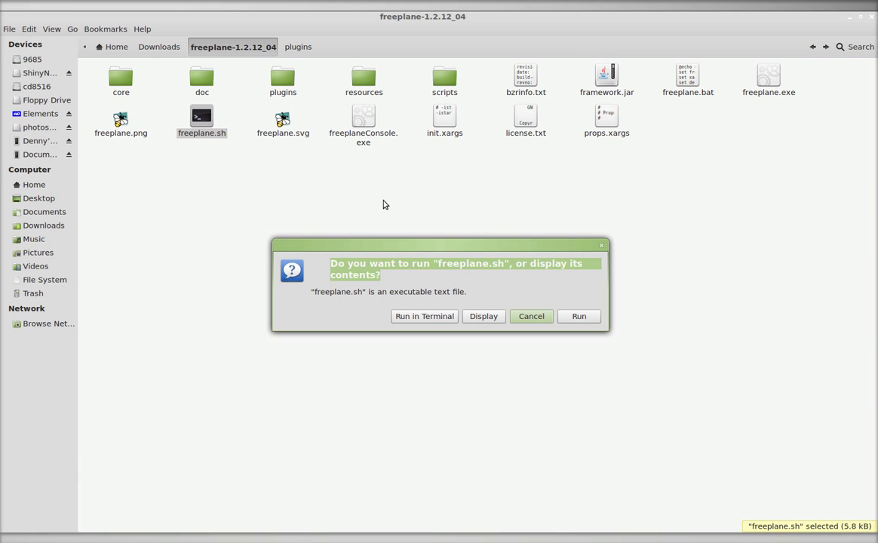
{"action": "left_click", "coordinate": [578, 318]}
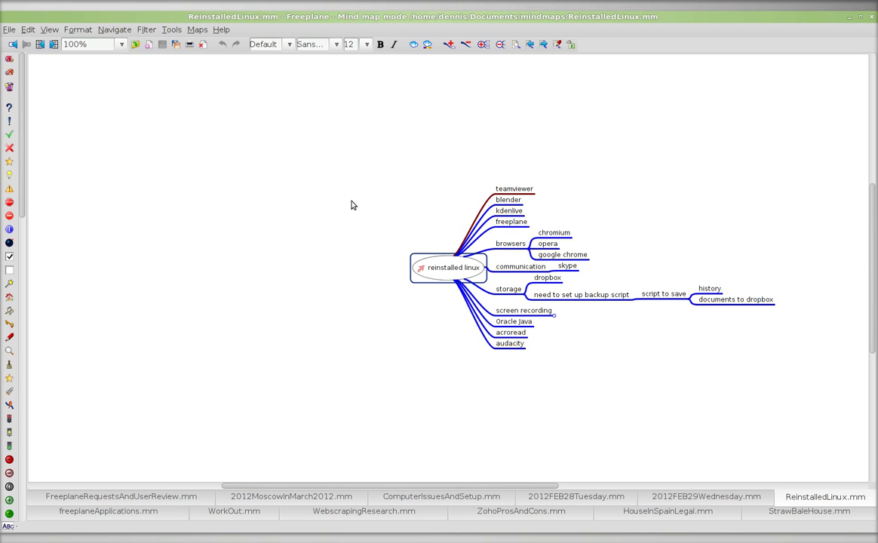
{"action": "left_click", "coordinate": [172, 30]}
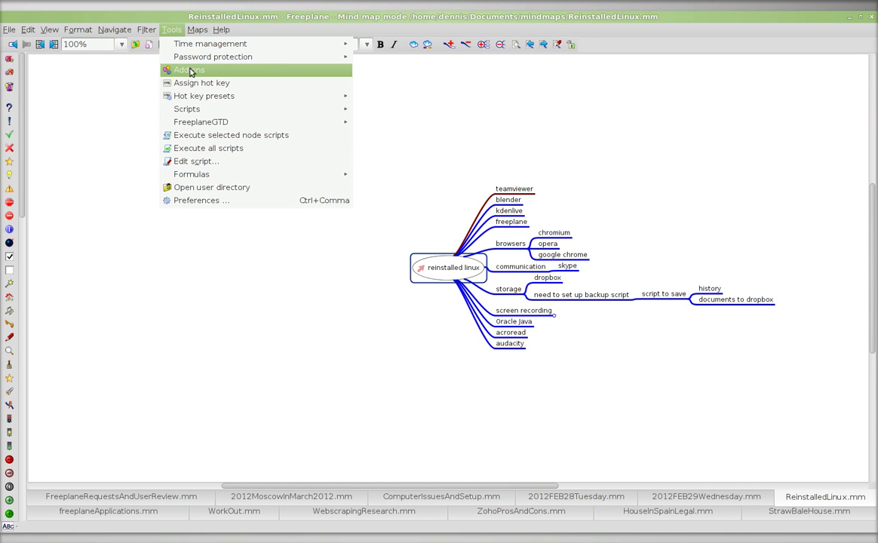
{"action": "mouse_move", "coordinate": [198, 121]}
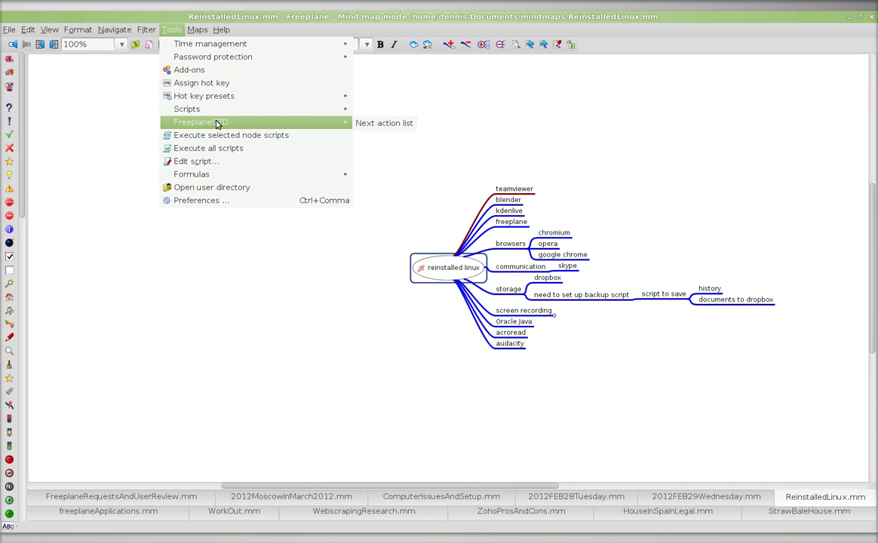
{"action": "left_click", "coordinate": [416, 186]}
Create a new map and rename its root node to 'test of GTD'
{"action": "key", "text": "ctrl+n"}
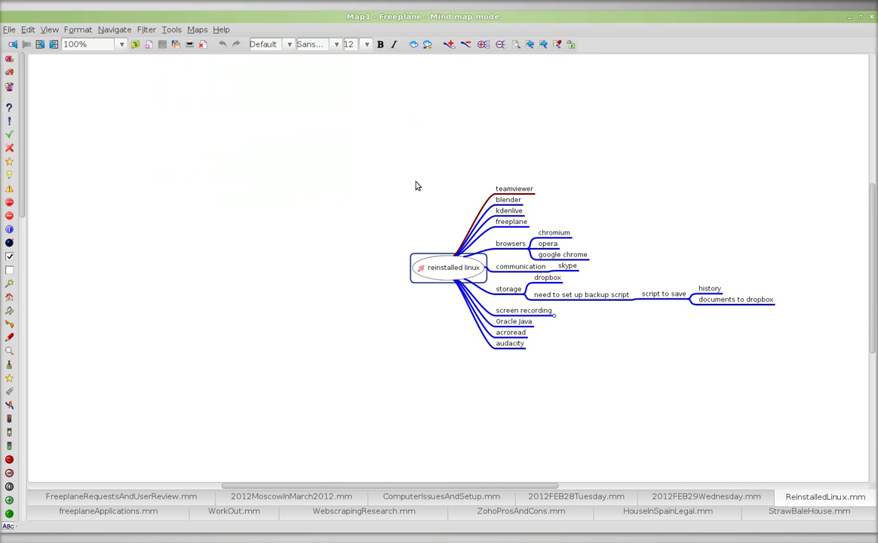
{"action": "key", "text": "F2"}
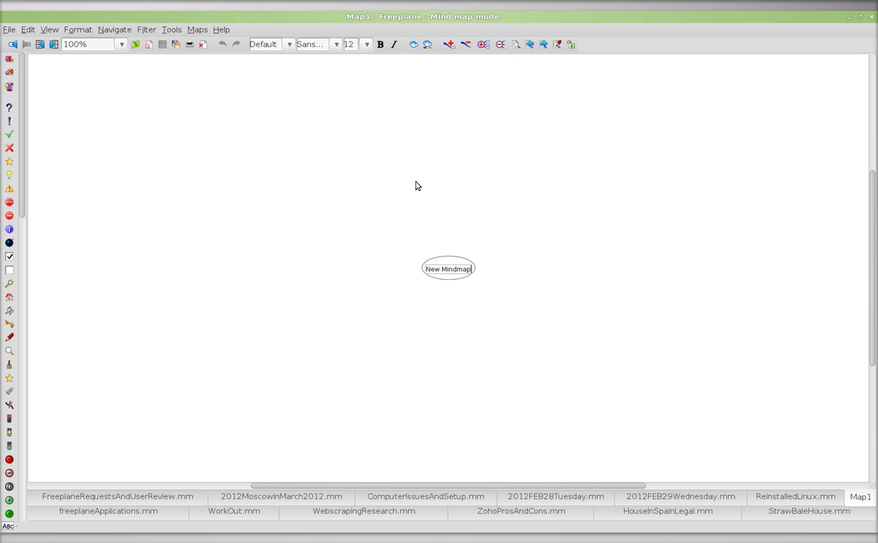
{"action": "key", "text": "BackSpace"}
{"action": "key", "text": "BackSpace"}
{"action": "key", "text": "BackSpace"}
{"action": "key", "text": "BackSpace"}
{"action": "key", "text": "BackSpace"}
{"action": "key", "text": "BackSpace"}
{"action": "key", "text": "BackSpace"}
{"action": "key", "text": "BackSpace"}
{"action": "key", "text": "BackSpace"}
{"action": "key", "text": "BackSpace"}
{"action": "key", "text": "BackSpace"}
{"action": "type", "text": "test of GTD"}
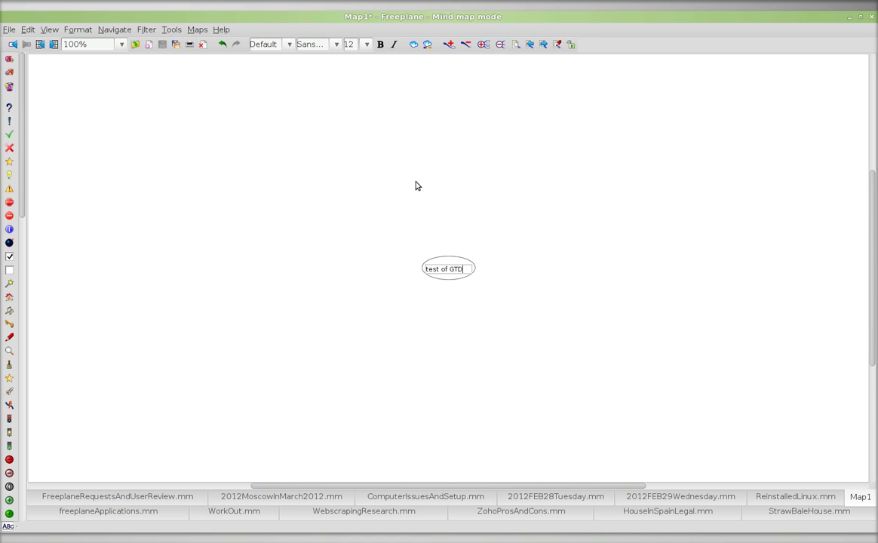
{"action": "key", "text": "Return"}
Add a child node 'do this' under the root
{"action": "key", "text": "Tab"}
{"action": "type", "text": "do this"}
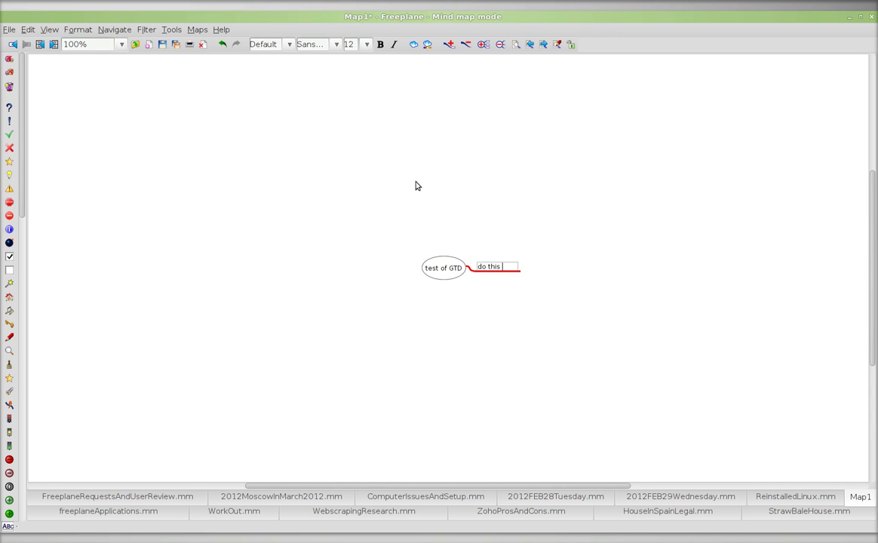
{"action": "key", "text": "Return"}
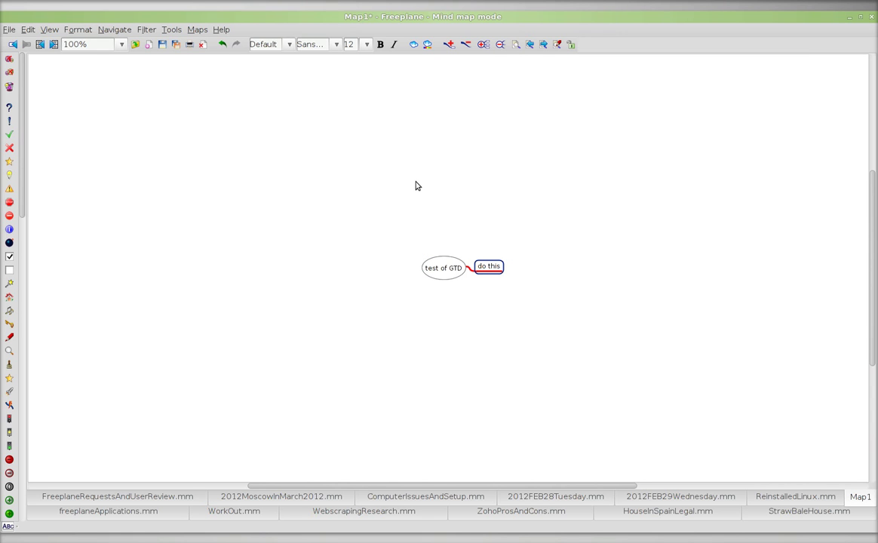
{"action": "key", "text": "alt+t"}
{"action": "key", "text": "Down"}
{"action": "key", "text": "Down"}
{"action": "key", "text": "Down"}
{"action": "key", "text": "Down"}
{"action": "key", "text": "Down"}
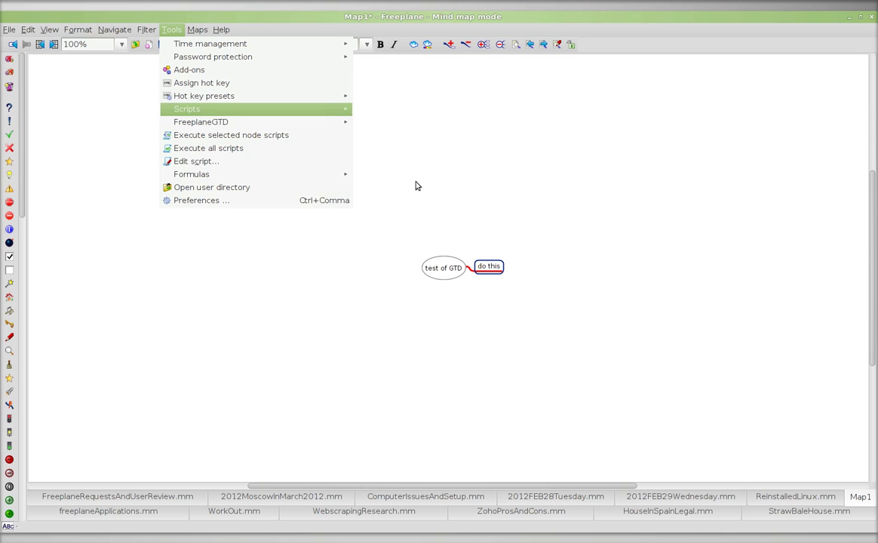
{"action": "key", "text": "Right"}
{"action": "key", "text": "Left"}
{"action": "key", "text": "Down"}
{"action": "key", "text": "Right"}
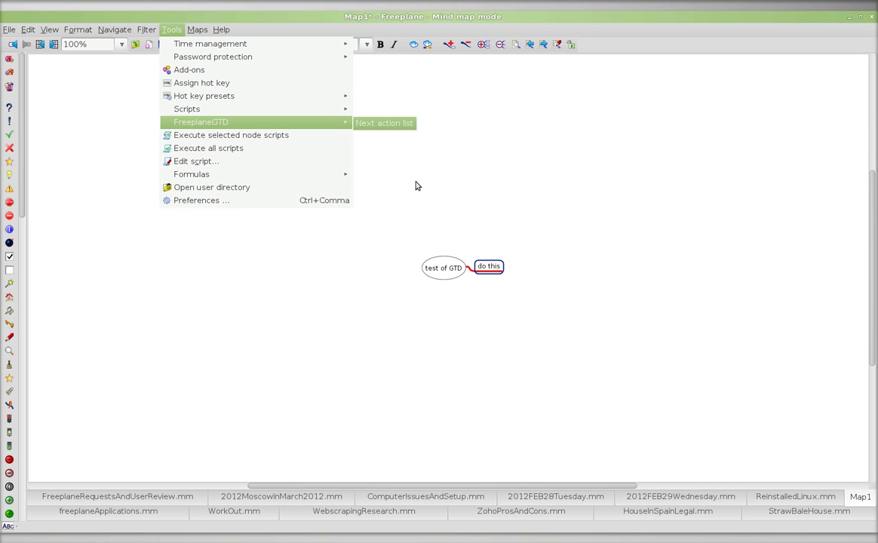
{"action": "key", "text": "Return"}
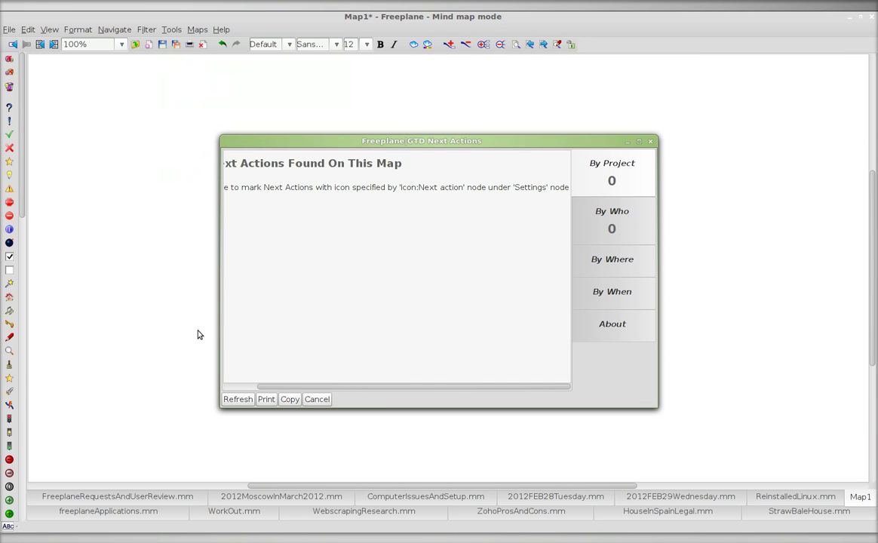
{"action": "left_click_drag", "start_coordinate": [223, 333], "coordinate": [112, 321]}
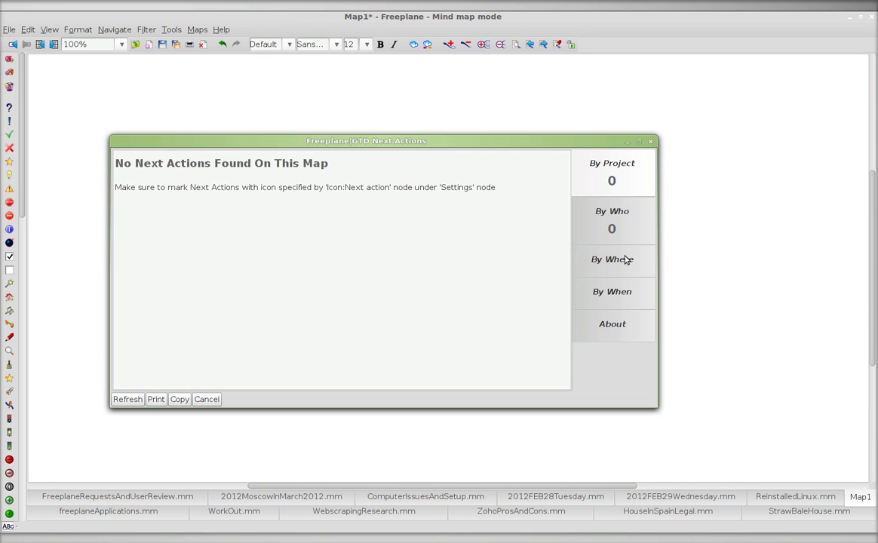
Close the Next Actions window and add a child 'how do I add an action' under 'do this'
{"action": "left_click", "coordinate": [651, 142]}
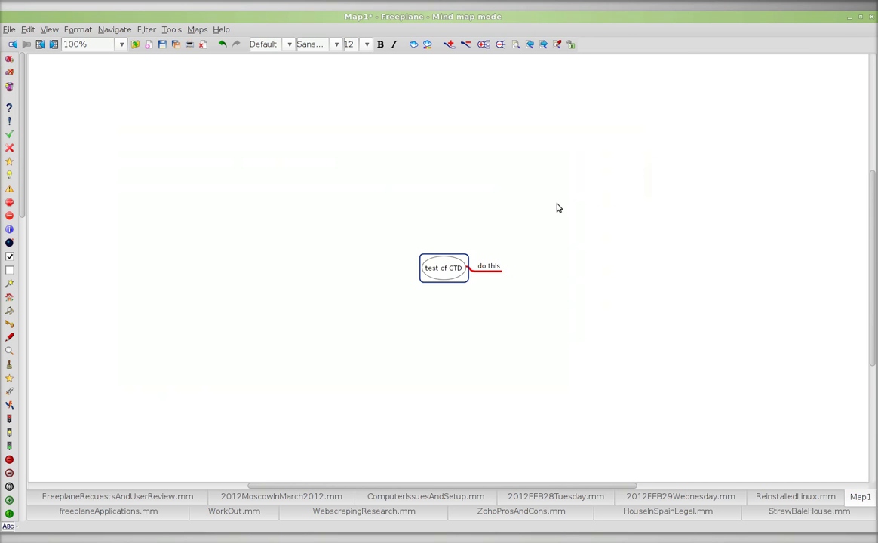
{"action": "key", "text": "Right"}
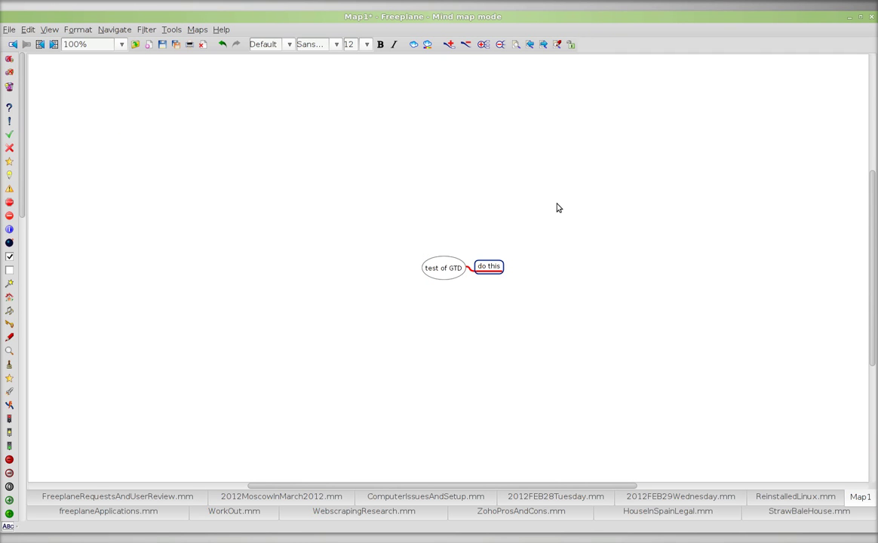
{"action": "key", "text": "Tab"}
{"action": "type", "text": "how do I a"}
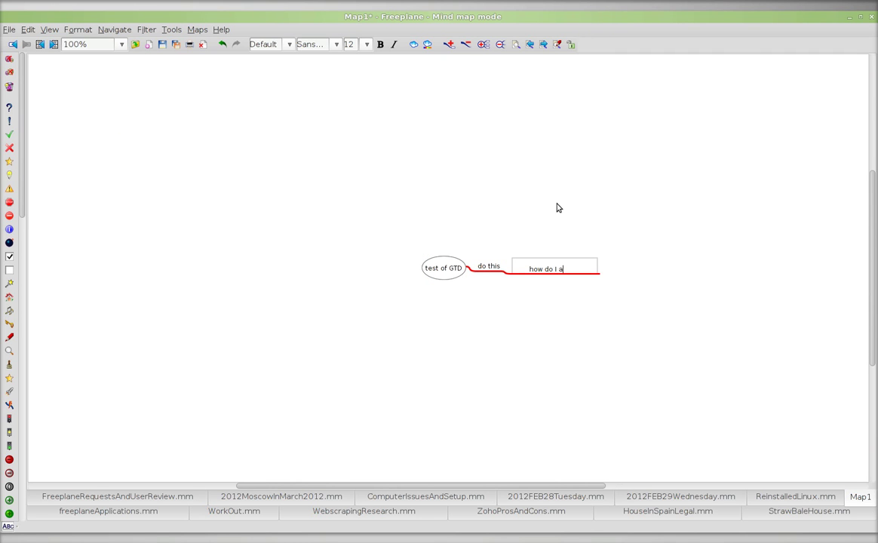
{"action": "type", "text": "dd an action"}
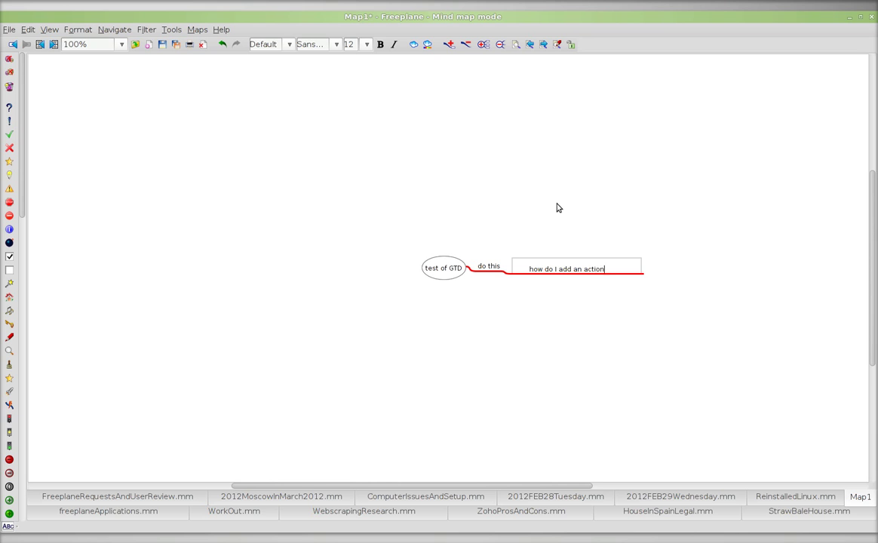
{"action": "key", "text": "Return"}
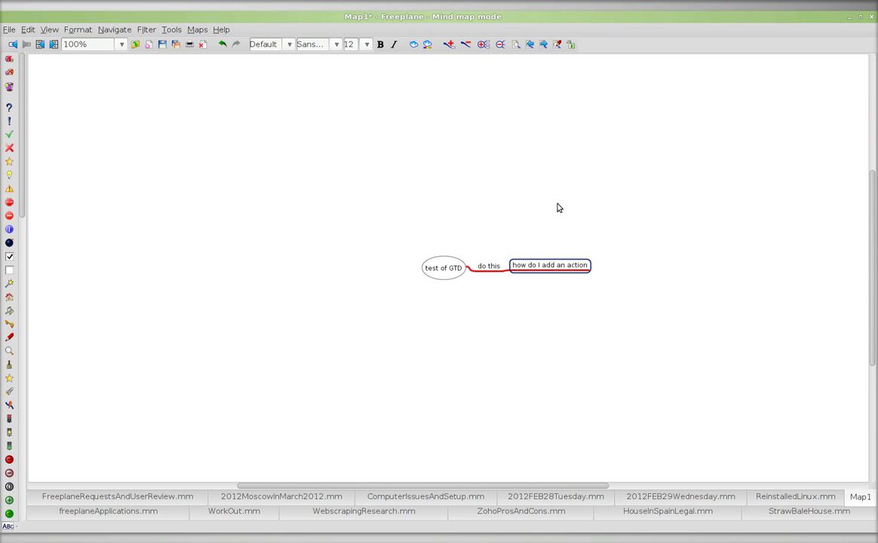
Browse the Tools > FreeplaneGTD menu without running anything, then zoom in on the map
{"action": "left_click", "coordinate": [171, 30]}
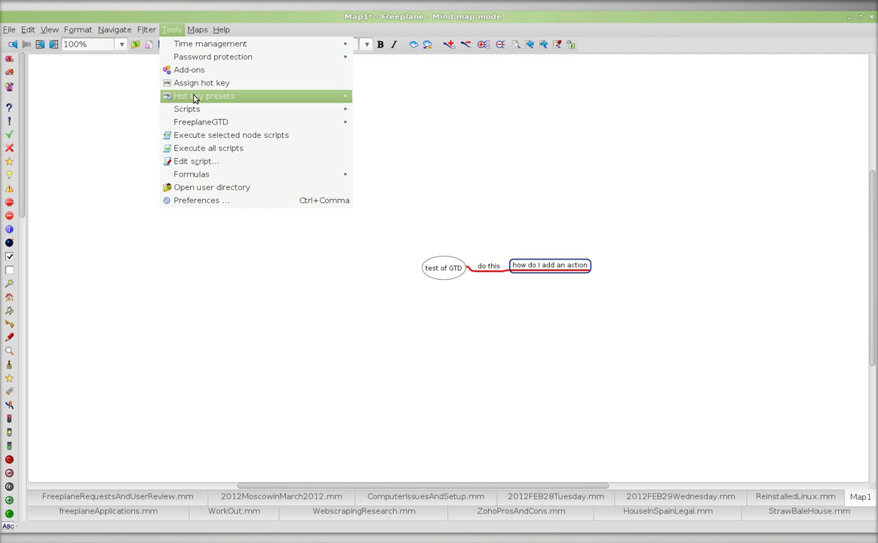
{"action": "mouse_move", "coordinate": [193, 99]}
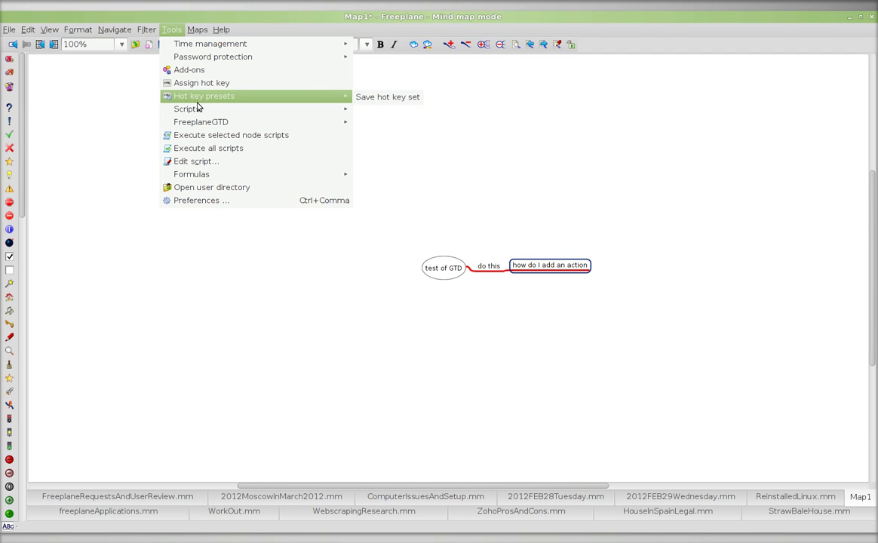
{"action": "mouse_move", "coordinate": [204, 123]}
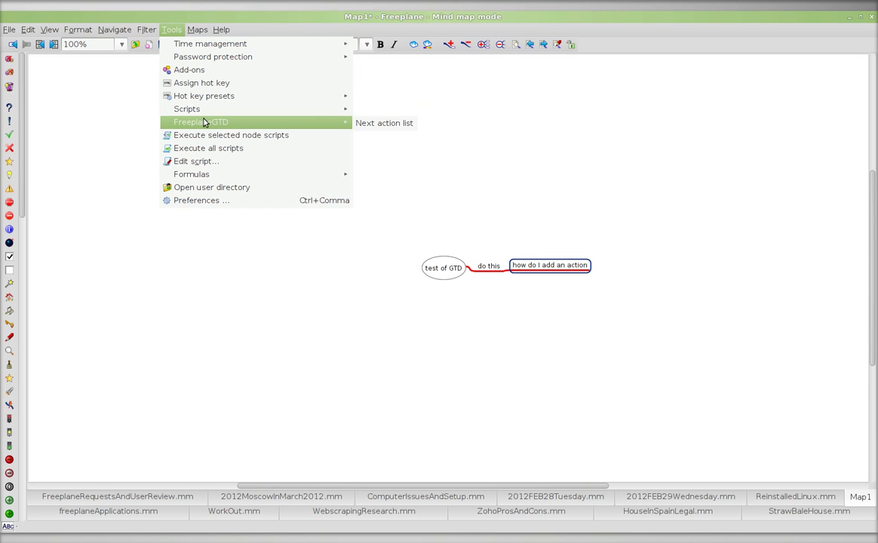
{"action": "left_click", "coordinate": [102, 123]}
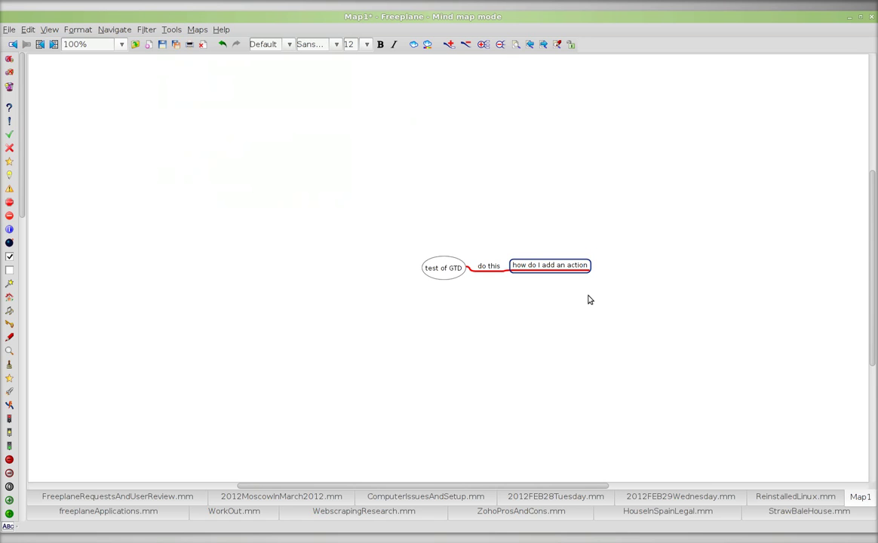
{"action": "scroll", "coordinate": [589, 300], "scroll_direction": "up", "scroll_amount": 5}
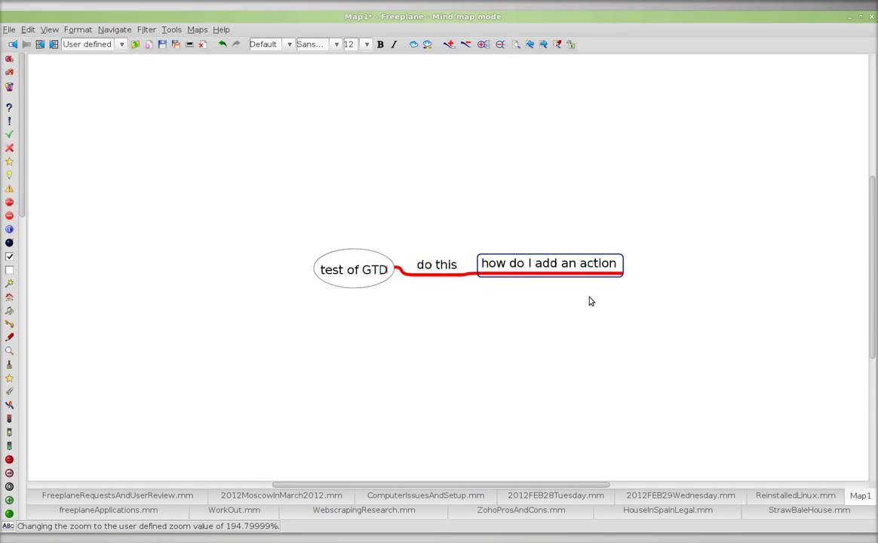